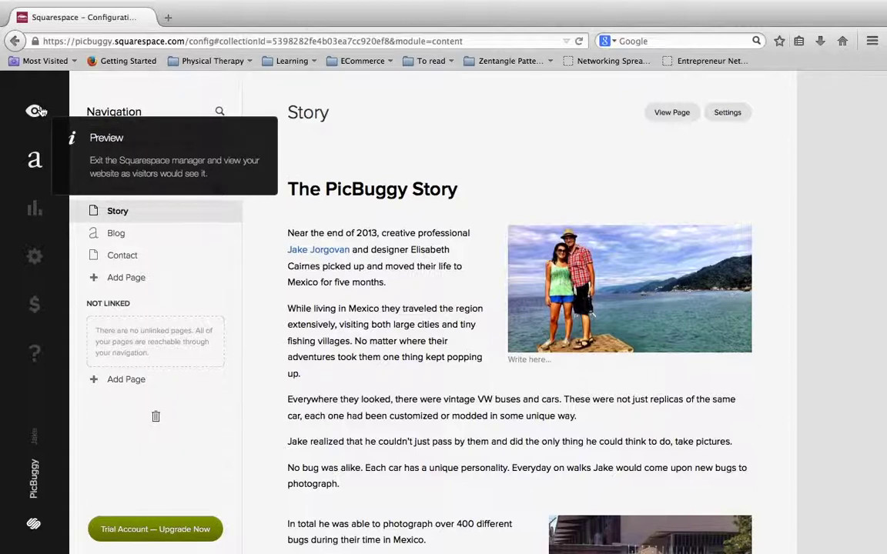
Preview the PicBuggy Story page as visitors see it, scrolling down and back to the top.
left_click(36, 111)
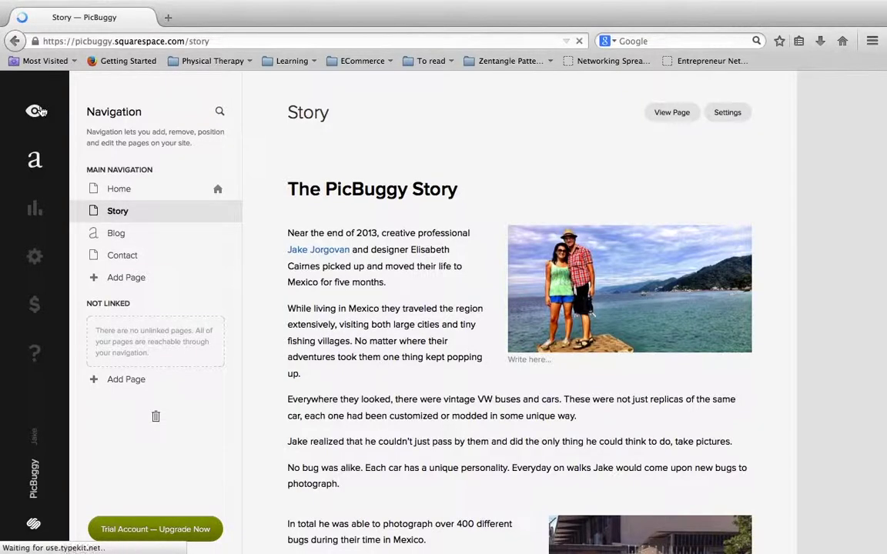
left_click(37, 111)
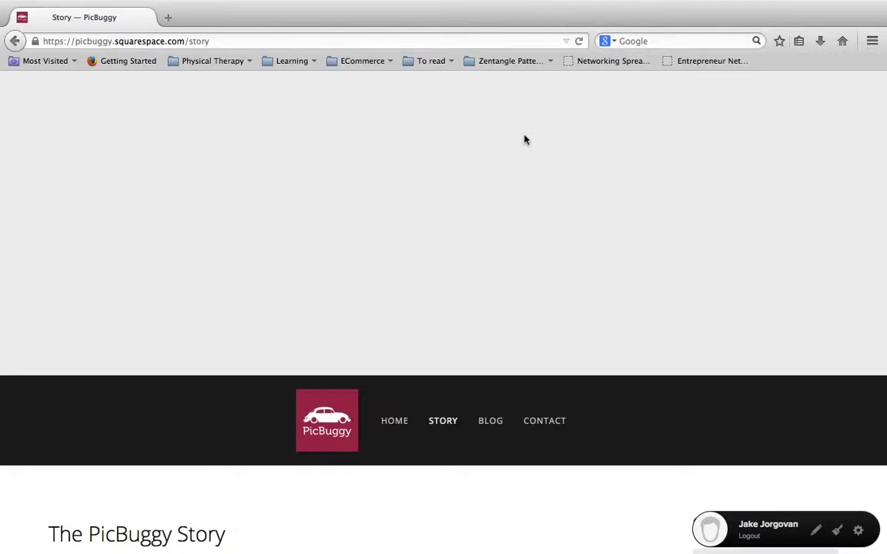
scroll(524, 139, "down", 5)
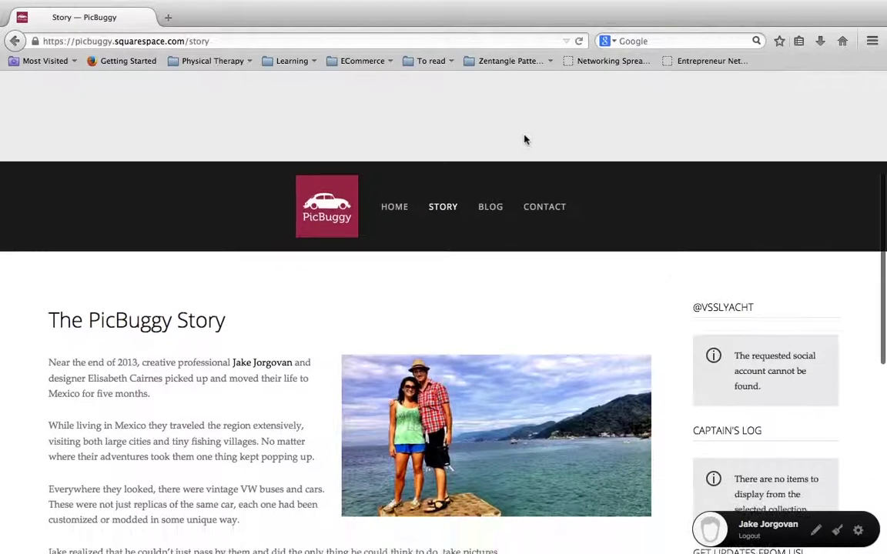
scroll(524, 140, "down", 8)
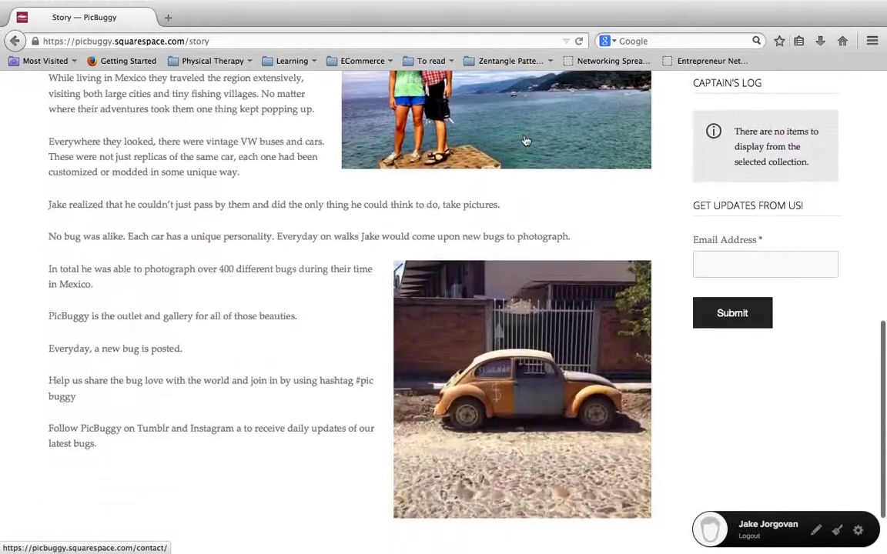
scroll(524, 140, "up", 15)
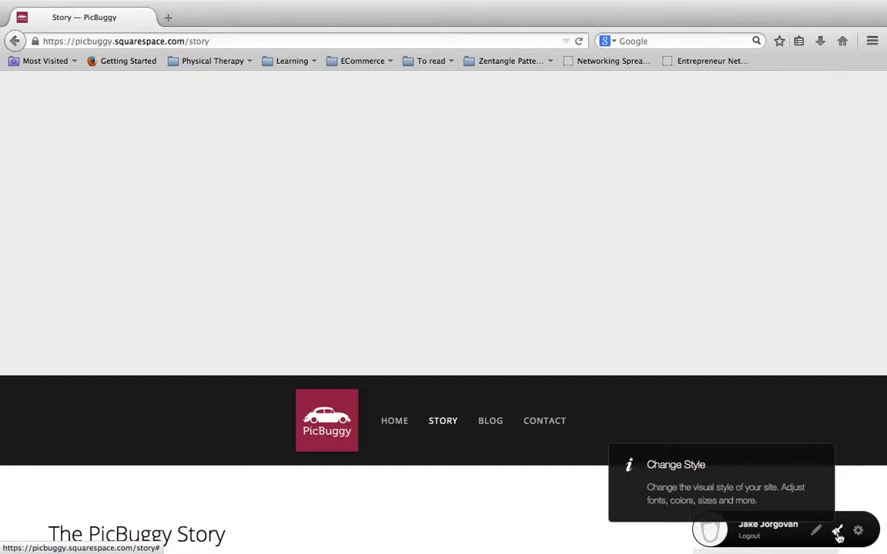
Enter Style Mode and look over the site-wide settings, including 1140px site width and 60px padding.
left_click(838, 534)
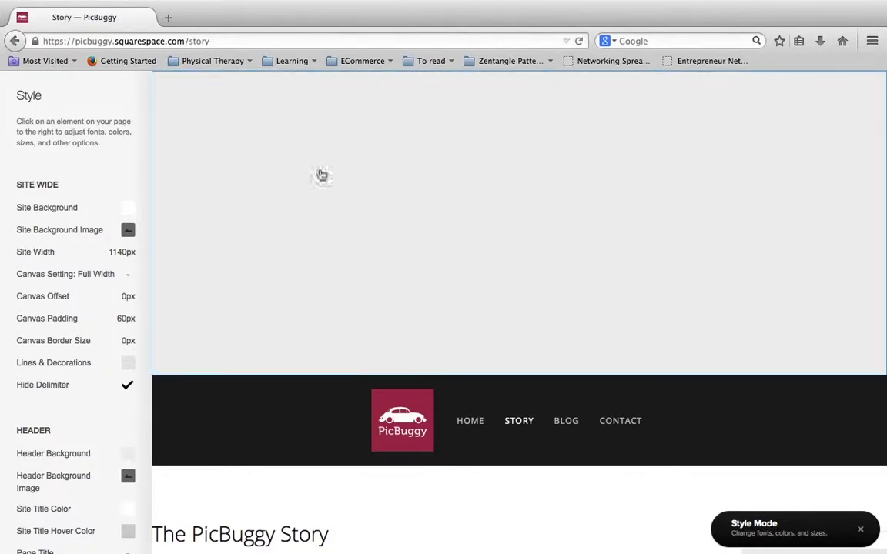
scroll(106, 155, "down", 2)
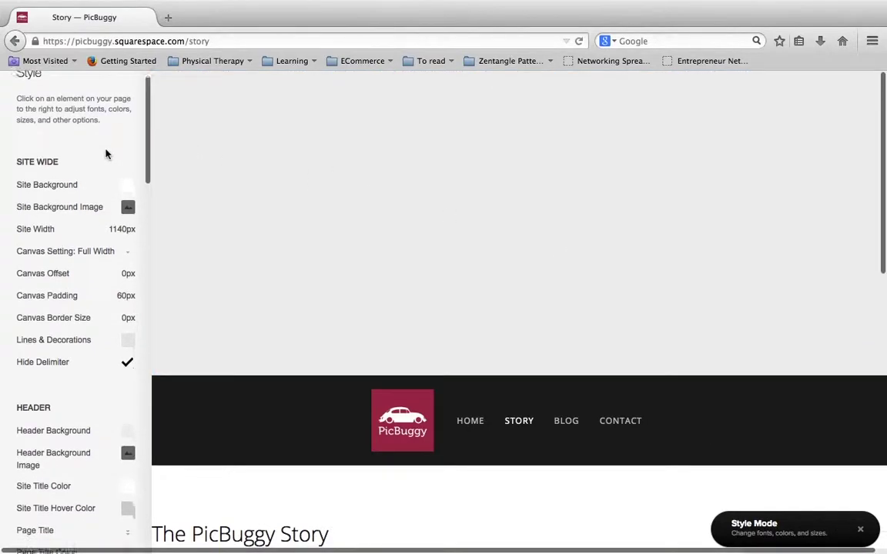
scroll(107, 151, "up", 1)
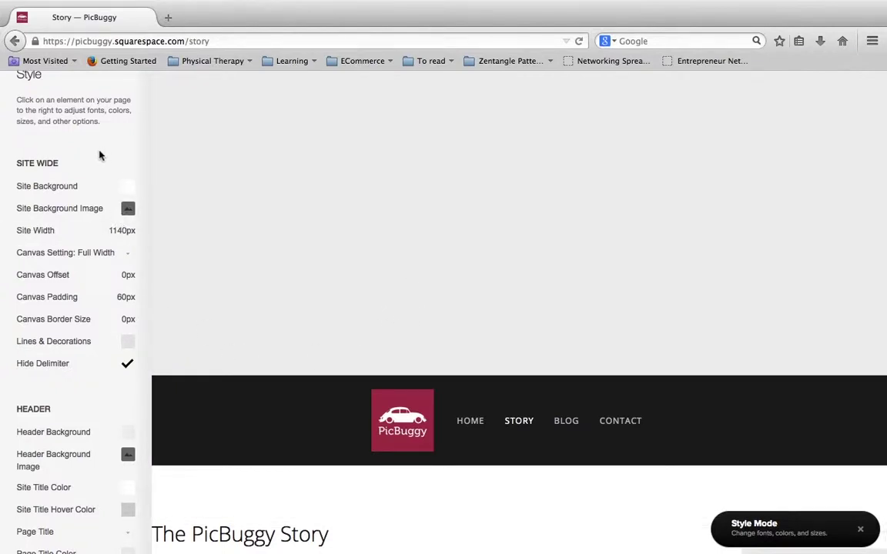
scroll(99, 156, "down", 8)
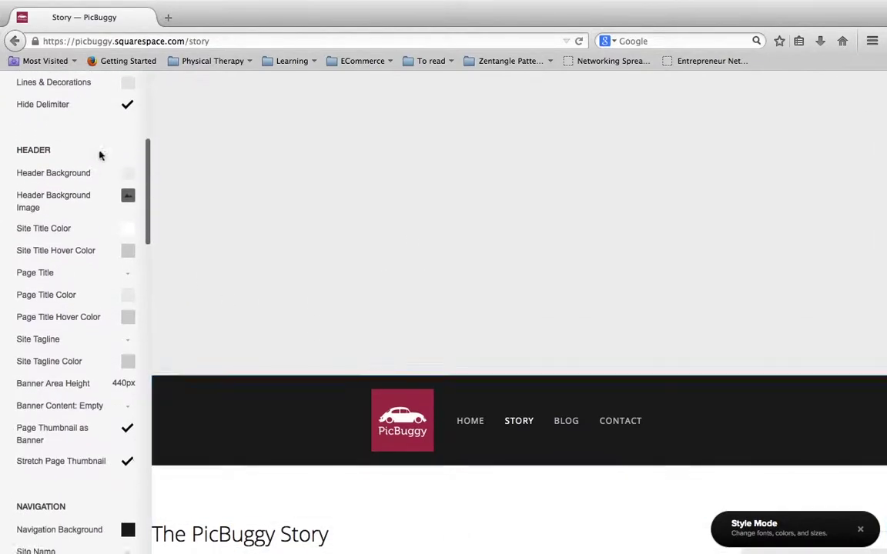
scroll(99, 157, "down", 19)
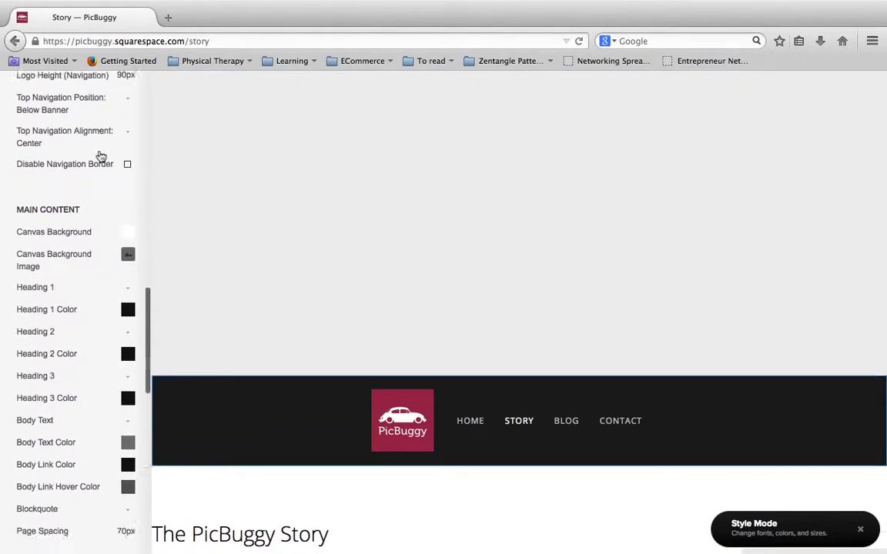
scroll(100, 156, "down", 16)
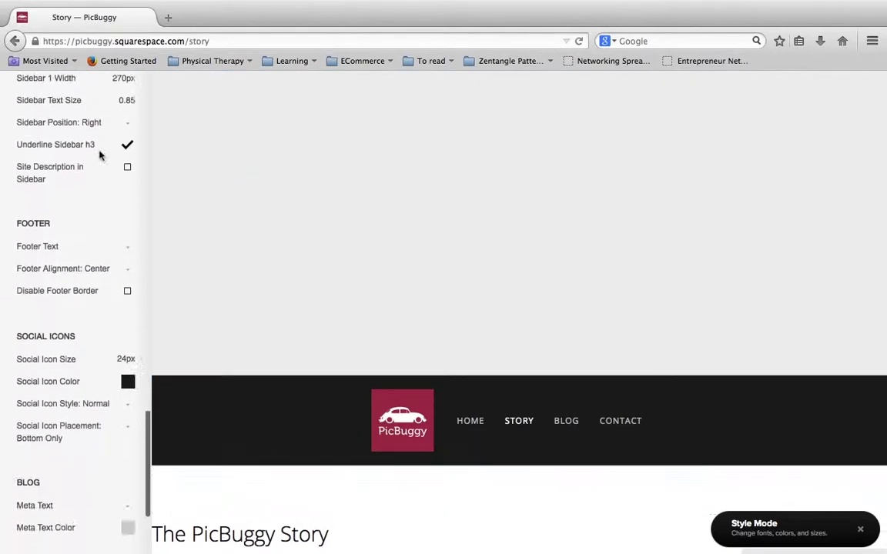
scroll(98, 155, "down", 4)
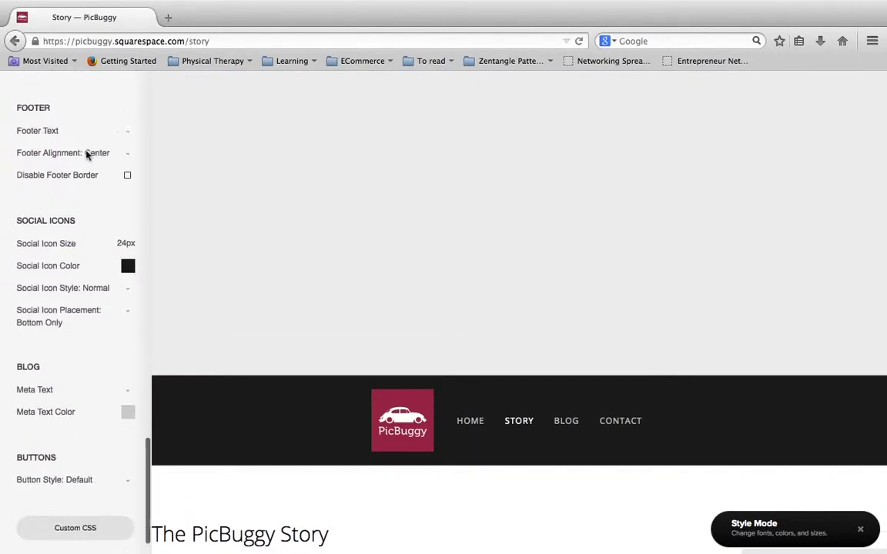
scroll(86, 155, "up", 20)
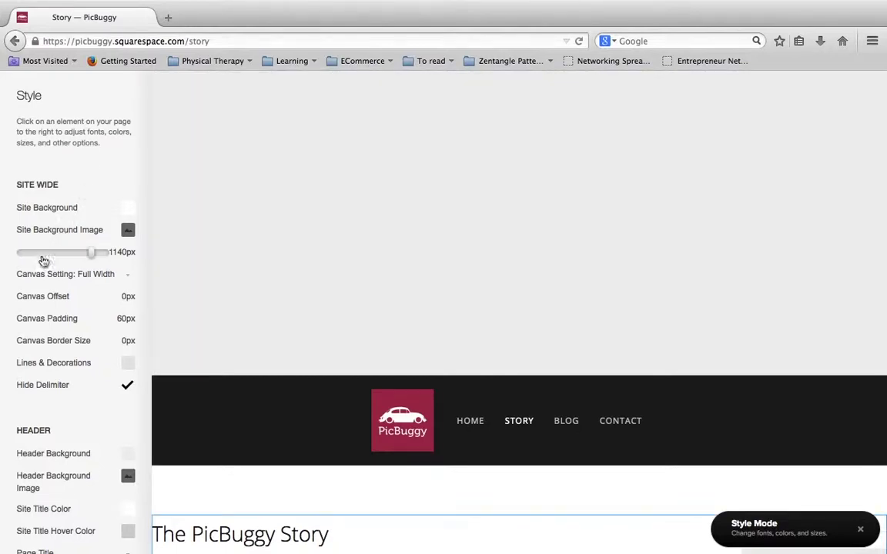
Drag the Site Width slider down from 1140px to 860px.
scroll(65, 257, "down", 2)
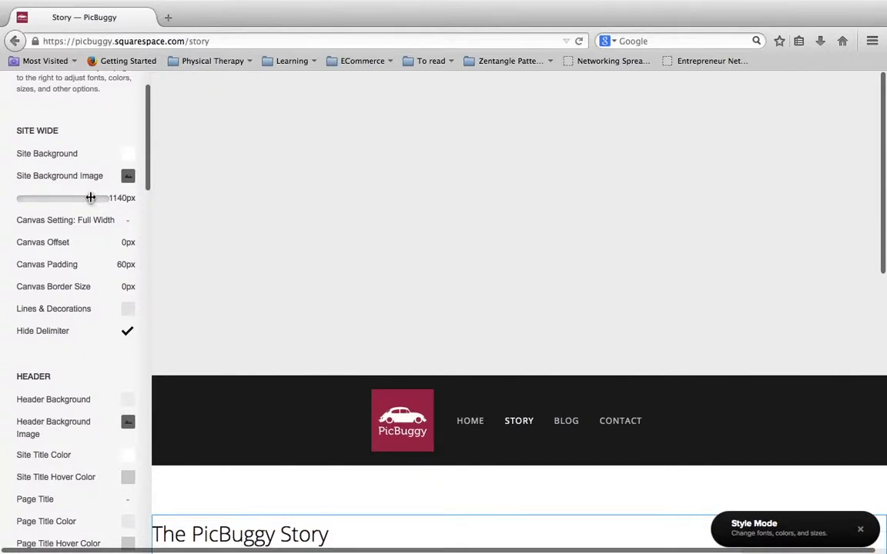
scroll(234, 238, "down", 3)
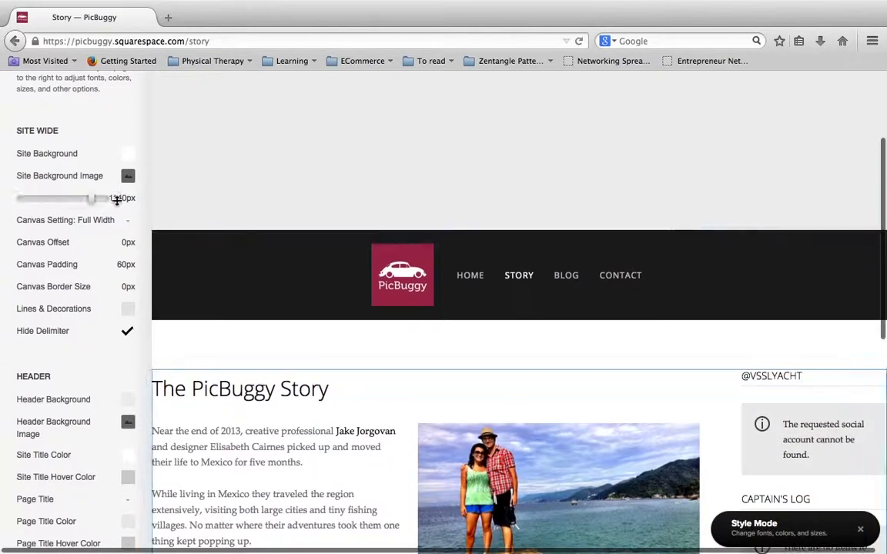
left_click_drag(92, 198, 64, 196)
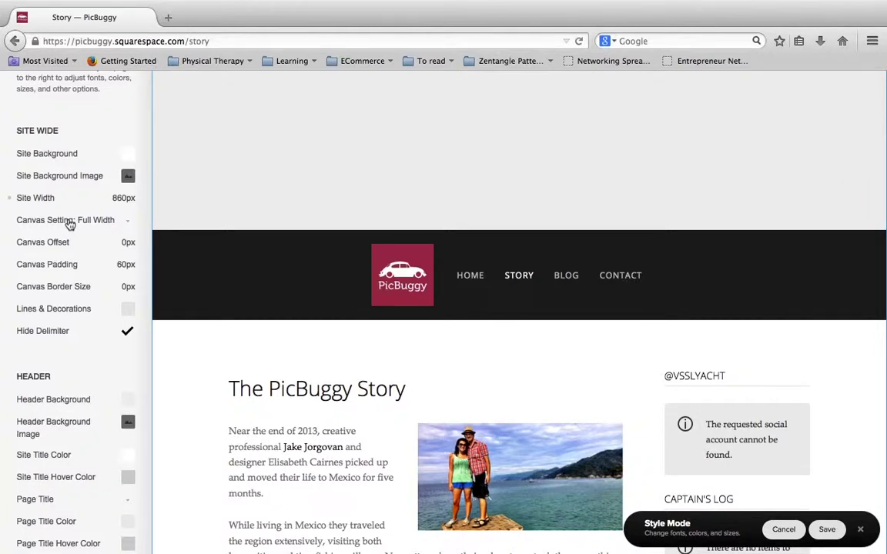
Try the Canvas Setting at Site Width, then return it to Full Width.
left_click(69, 223)
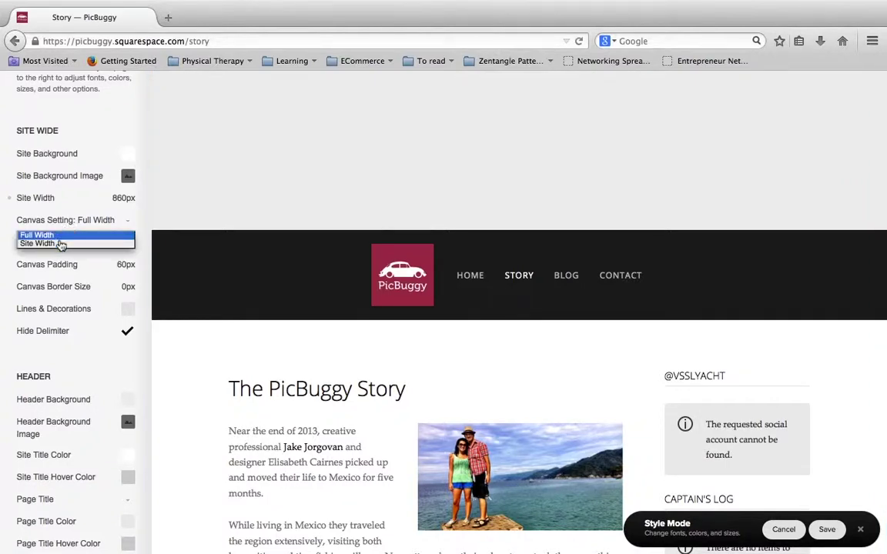
left_click(60, 244)
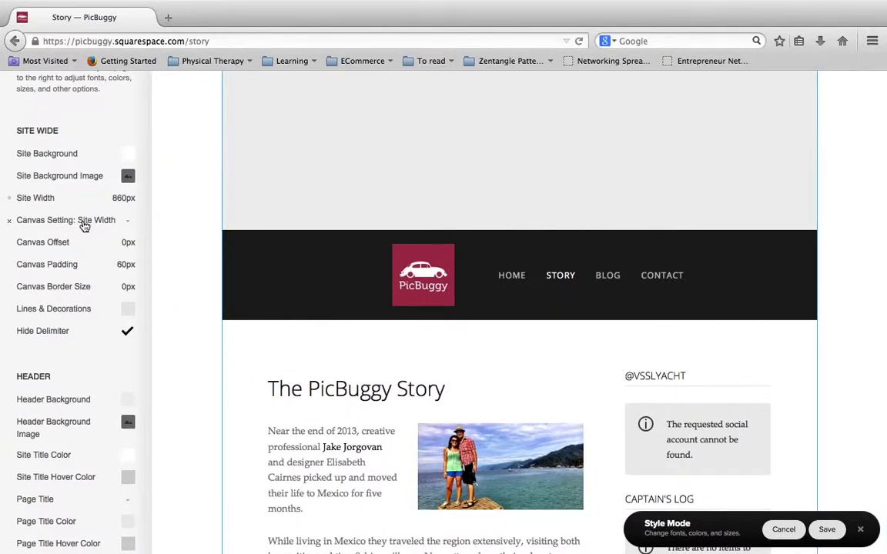
left_click(85, 224)
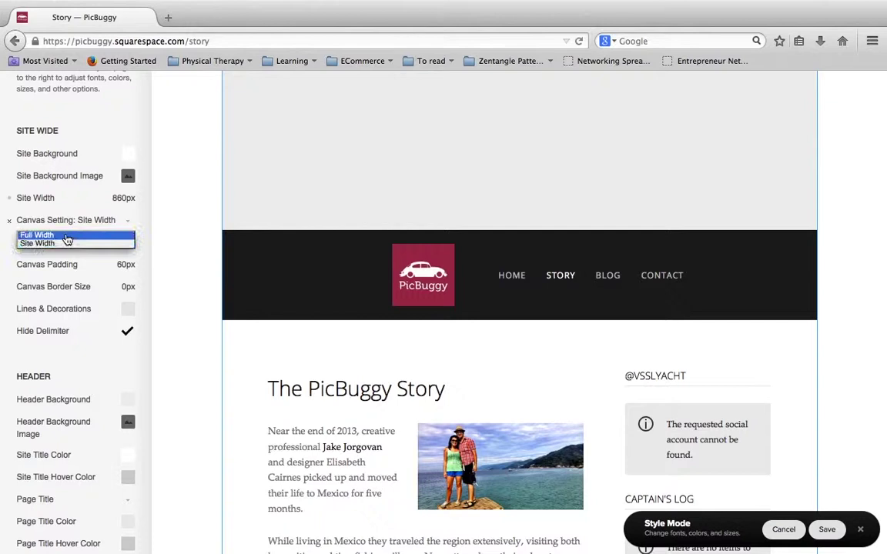
left_click(72, 237)
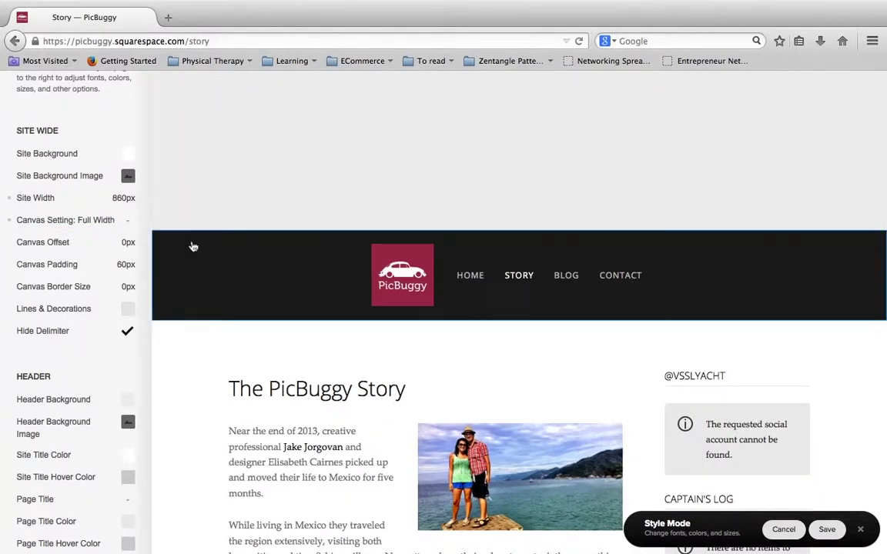
mouse_move(86, 264)
scroll(79, 250, "down", 1)
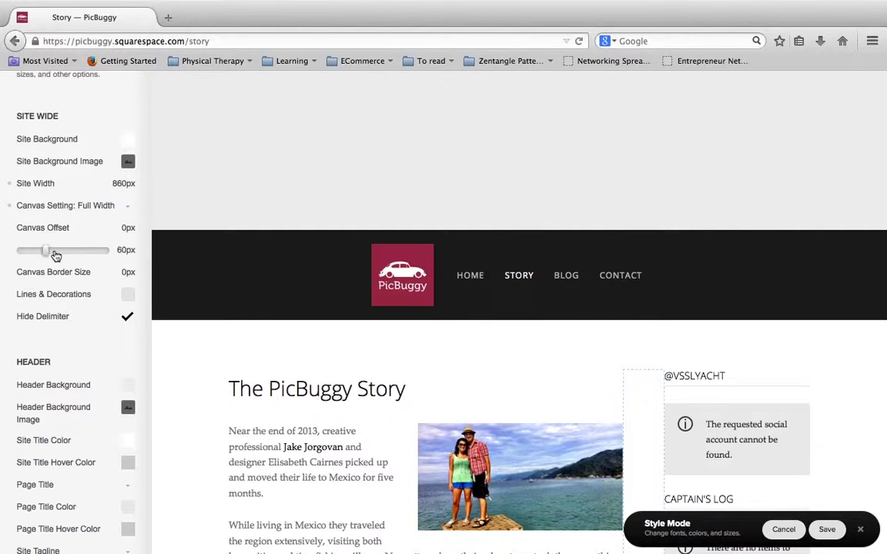
Increase Canvas Padding from 60px to 85px.
mouse_move(47, 250)
left_mouse_down()
mouse_move(75, 250)
mouse_move(32, 253)
mouse_move(60, 263)
left_mouse_up()
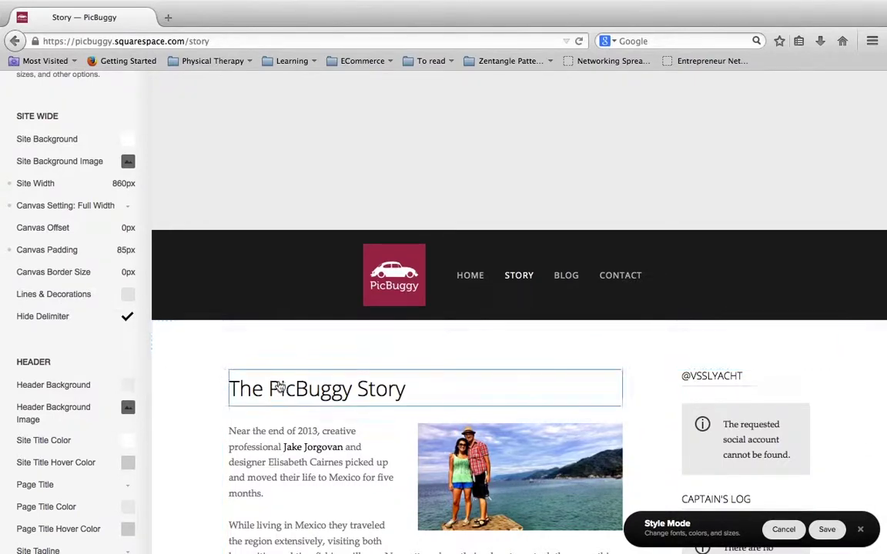
In the header styles, set Navigation Spacing to 22px and Logo Height to 101px.
left_click(308, 299)
mouse_move(90, 229)
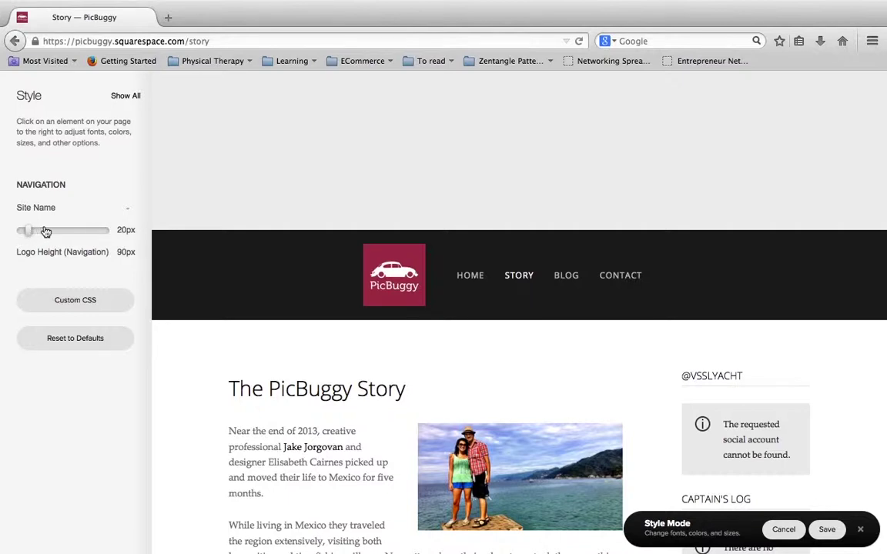
left_click_drag(28, 231, 31, 254)
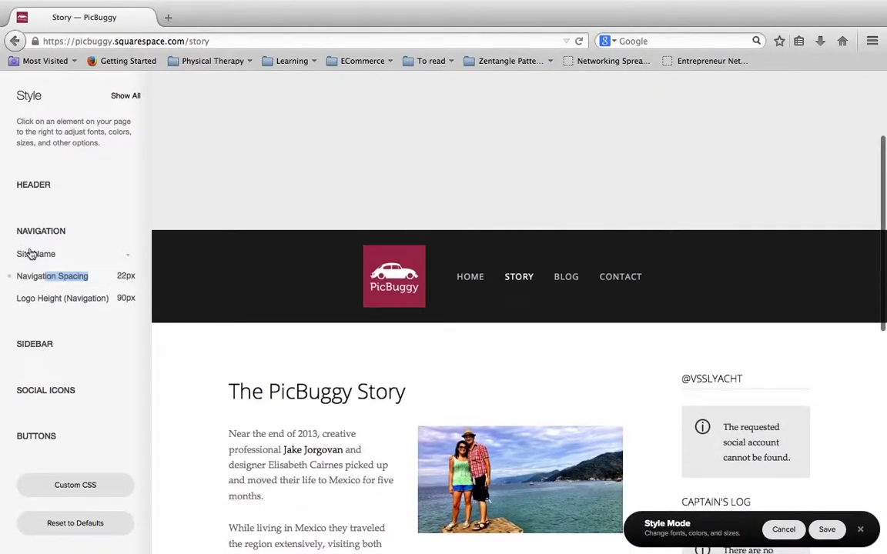
mouse_move(35, 298)
left_mouse_down()
mouse_move(47, 297)
mouse_move(38, 297)
left_mouse_up()
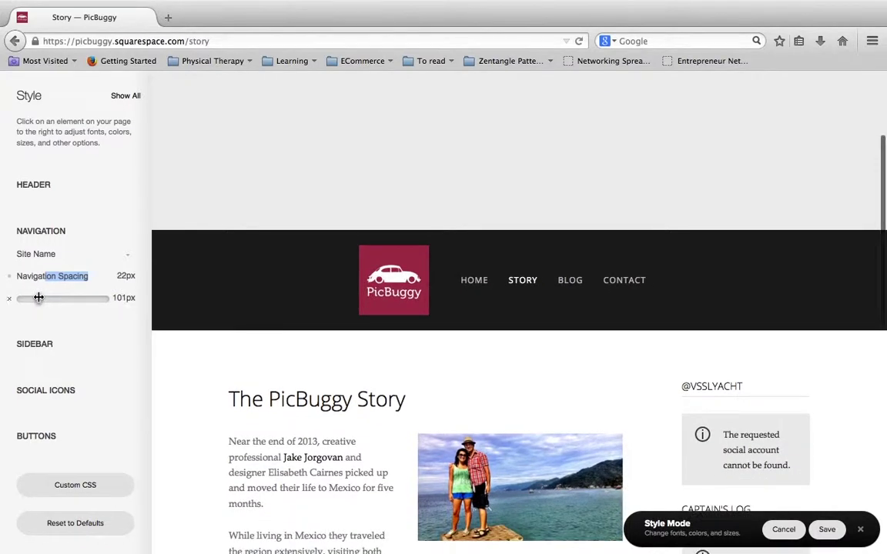
scroll(344, 363, "down", 1)
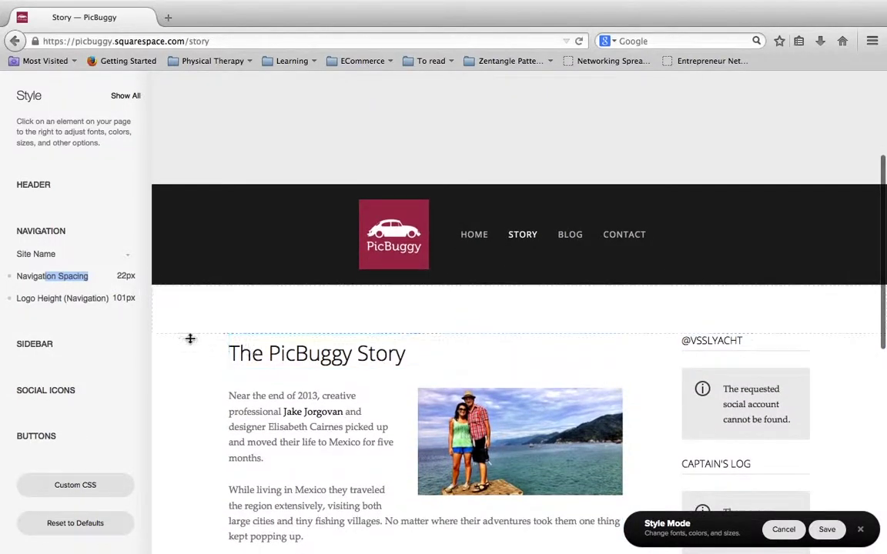
left_click(170, 360)
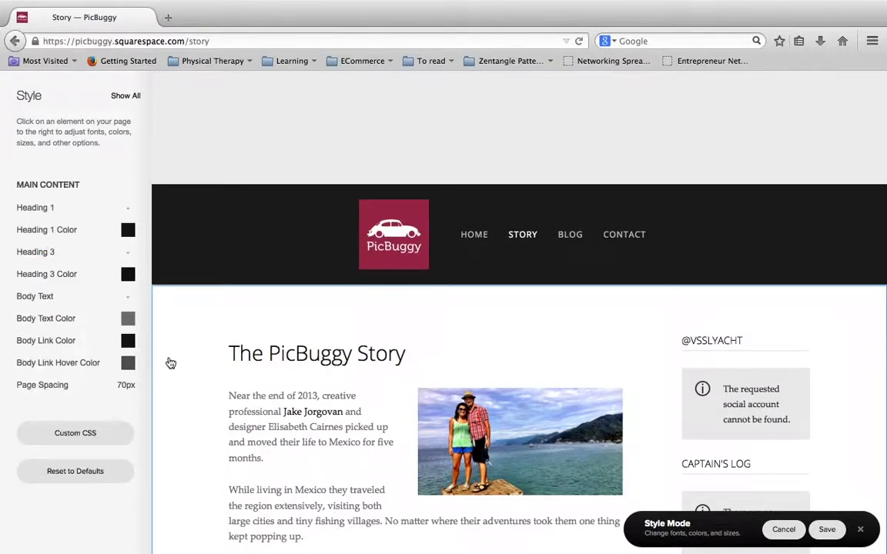
left_click(127, 101)
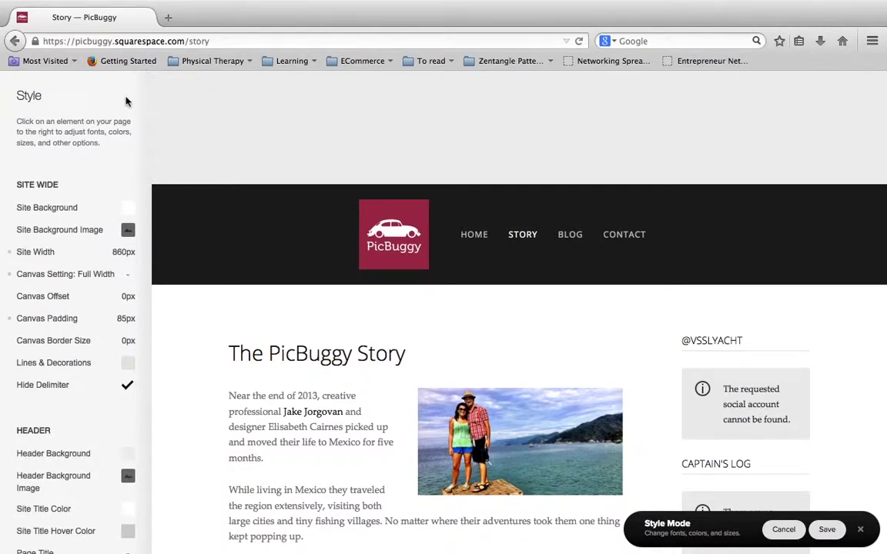
scroll(127, 103, "down", 5)
scroll(128, 101, "down", 2)
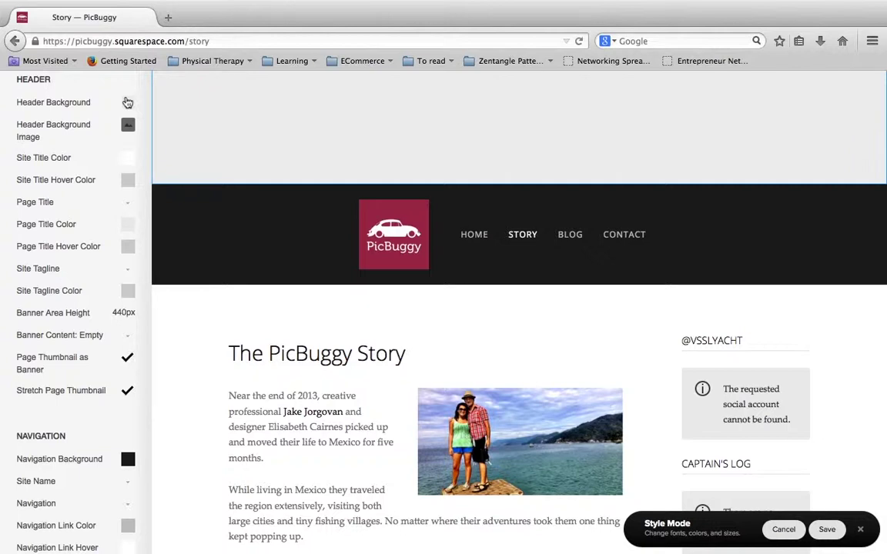
scroll(77, 224, "down", 3)
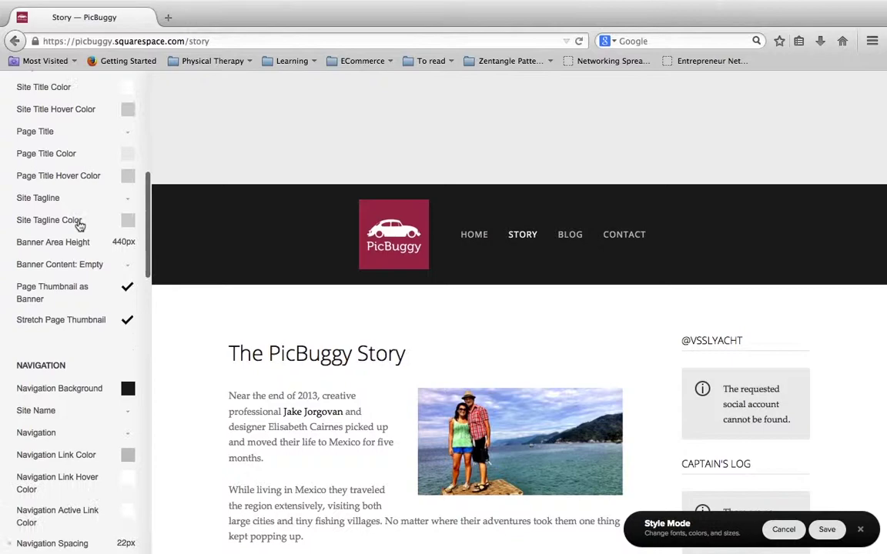
scroll(80, 224, "down", 10)
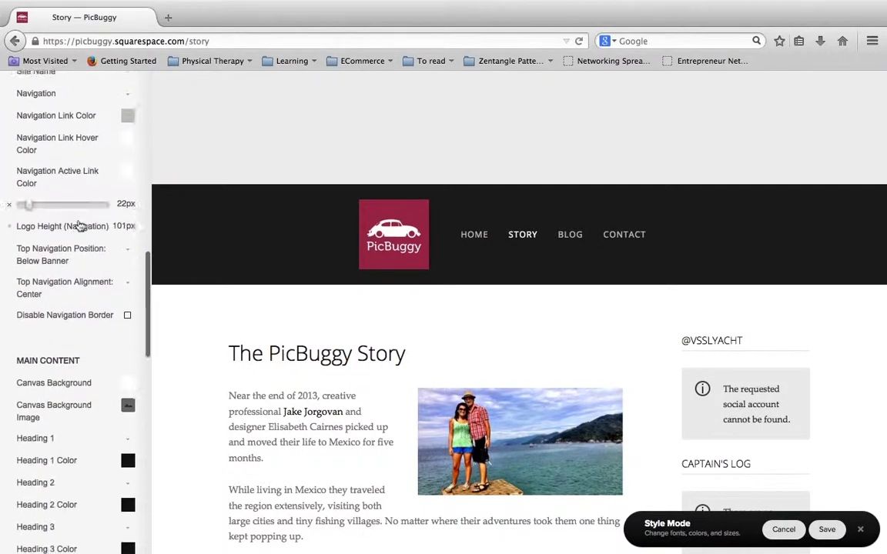
scroll(79, 224, "down", 3)
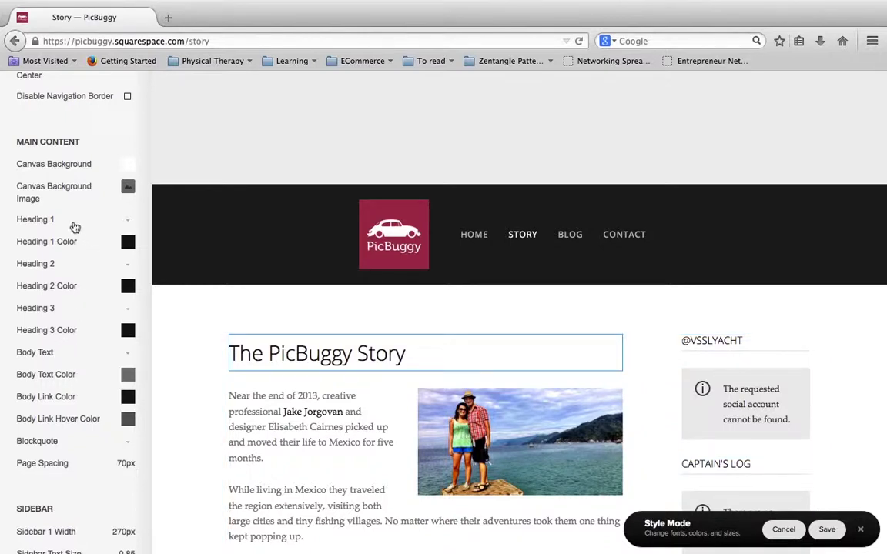
Set the Heading 1 font style to weight 600 for the Story heading.
left_click(327, 358)
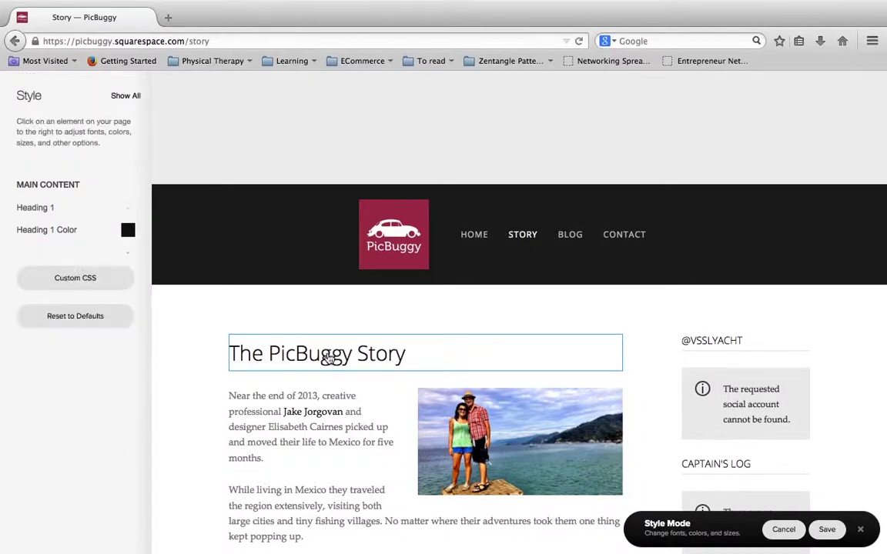
left_click(66, 213)
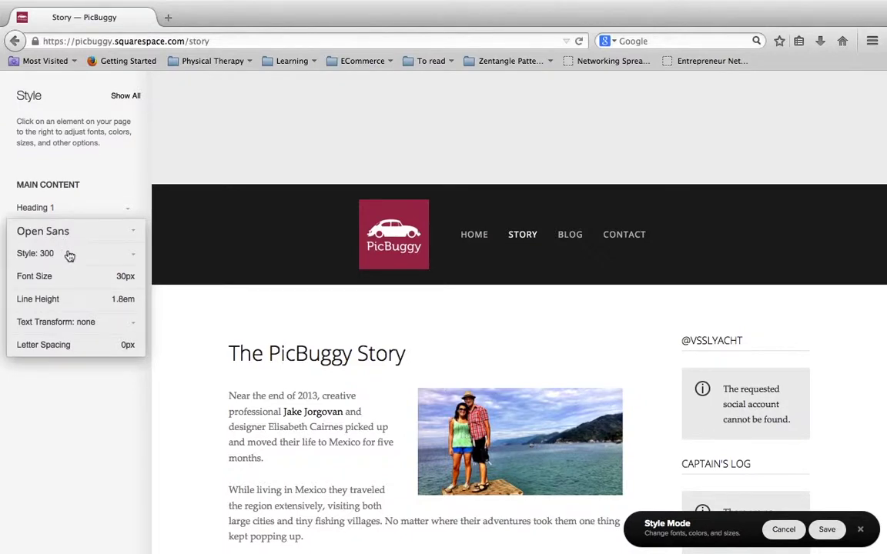
left_click(69, 256)
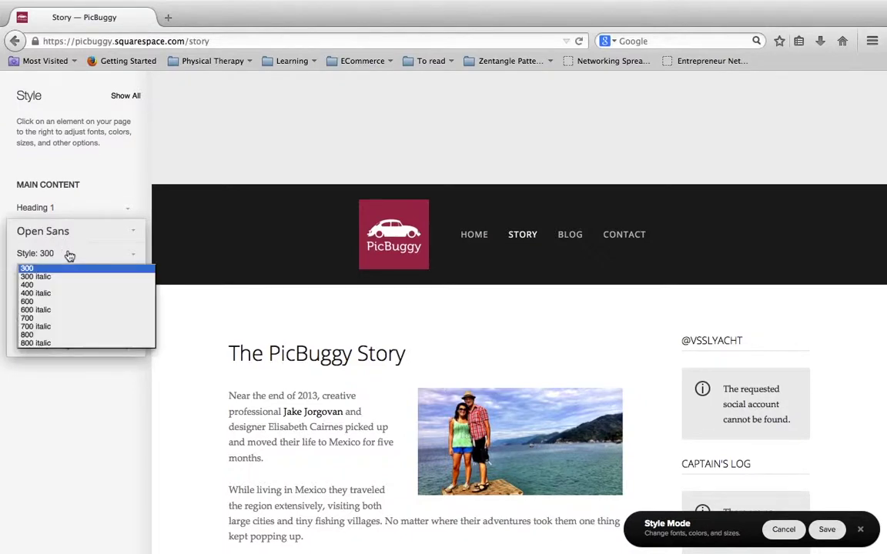
left_click(39, 301)
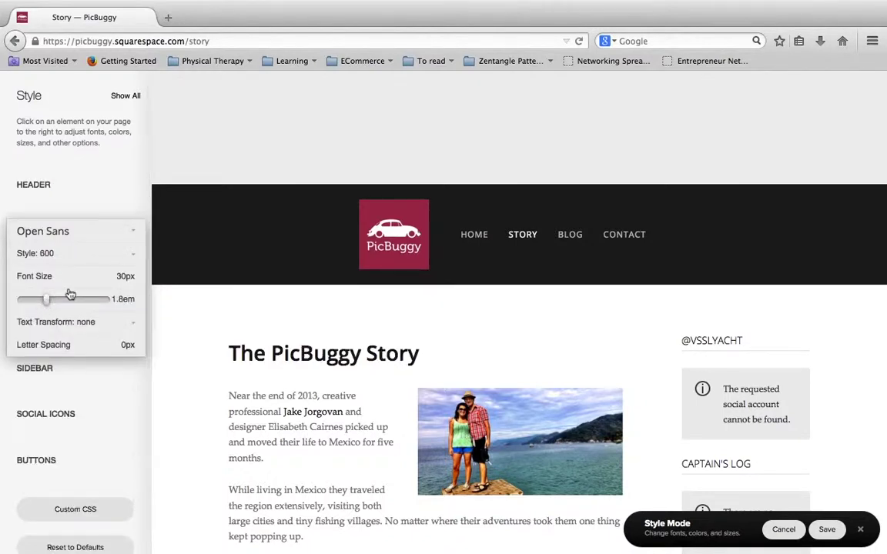
Widen the Heading 1 letter spacing, then ease it back to about 1px.
mouse_move(48, 277)
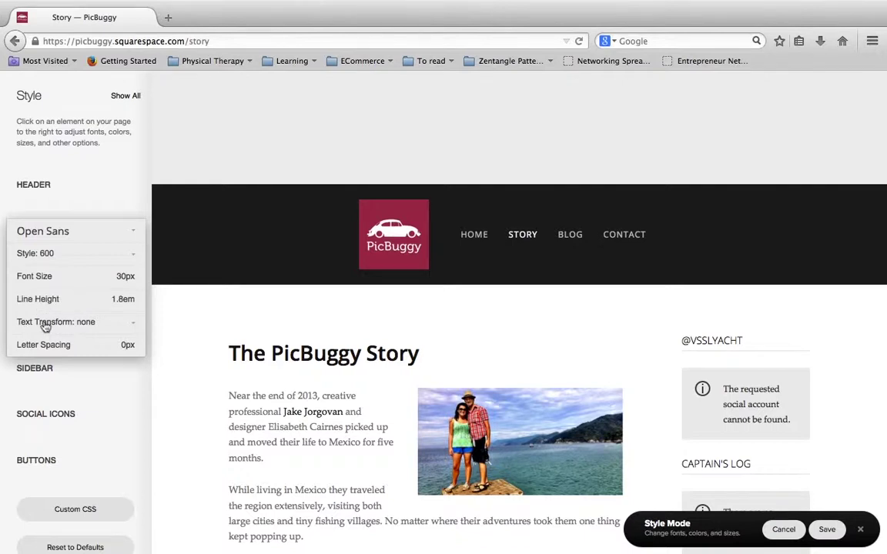
mouse_move(15, 349)
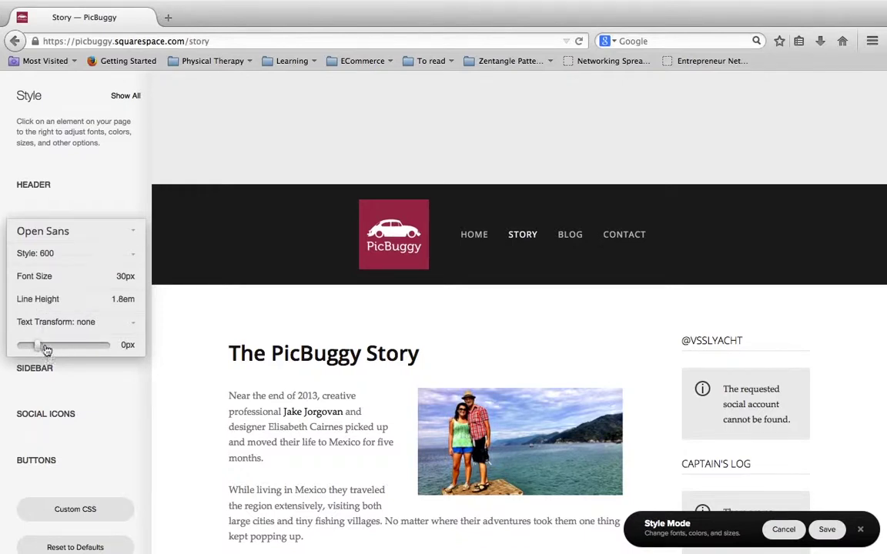
left_click_drag(36, 345, 67, 347)
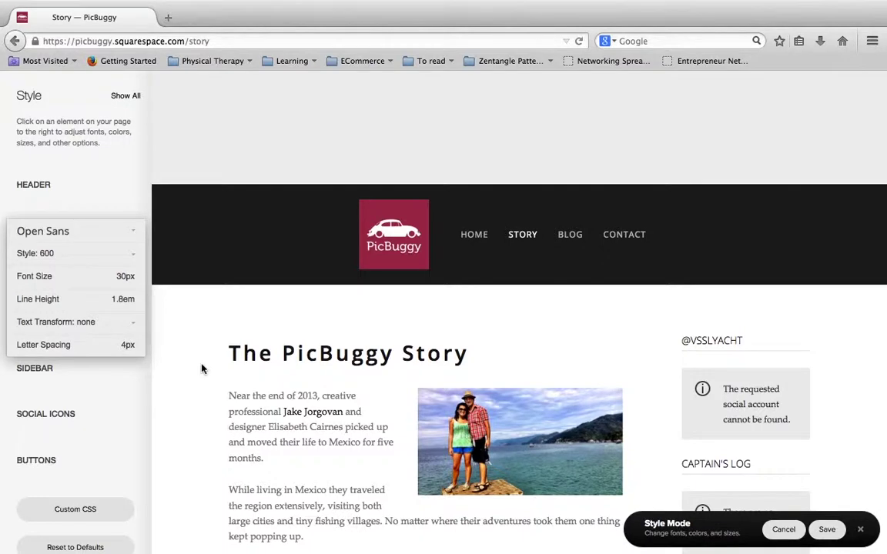
mouse_move(48, 340)
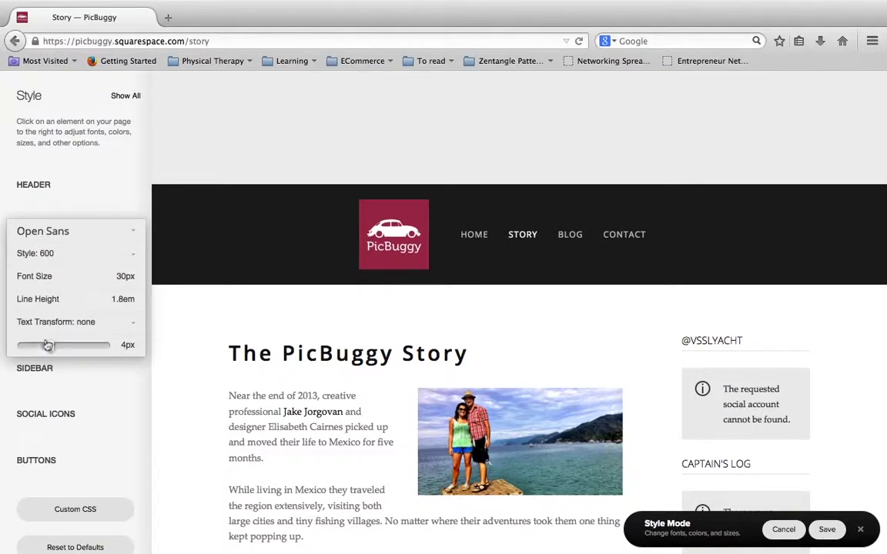
left_click_drag(49, 344, 42, 346)
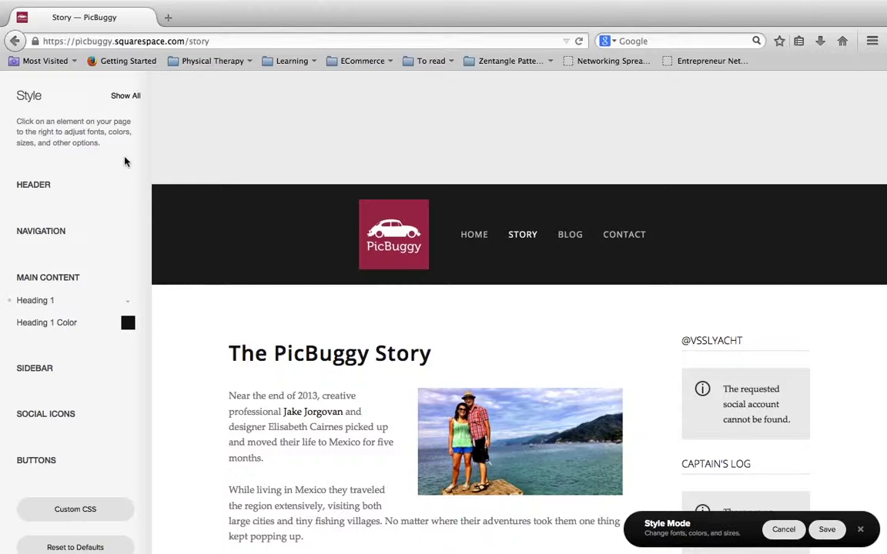
Show all style settings again, confirming Site Width 860px and Canvas Padding 85px.
left_click(125, 97)
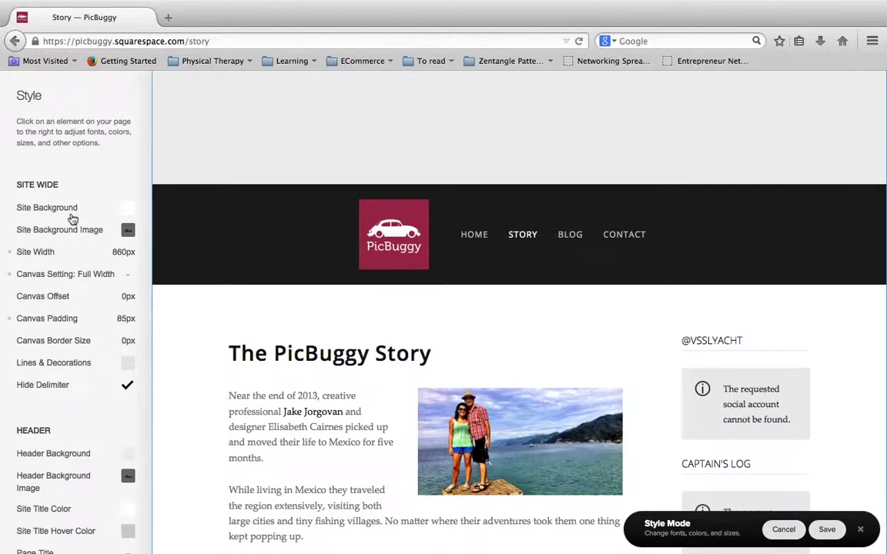
mouse_move(77, 263)
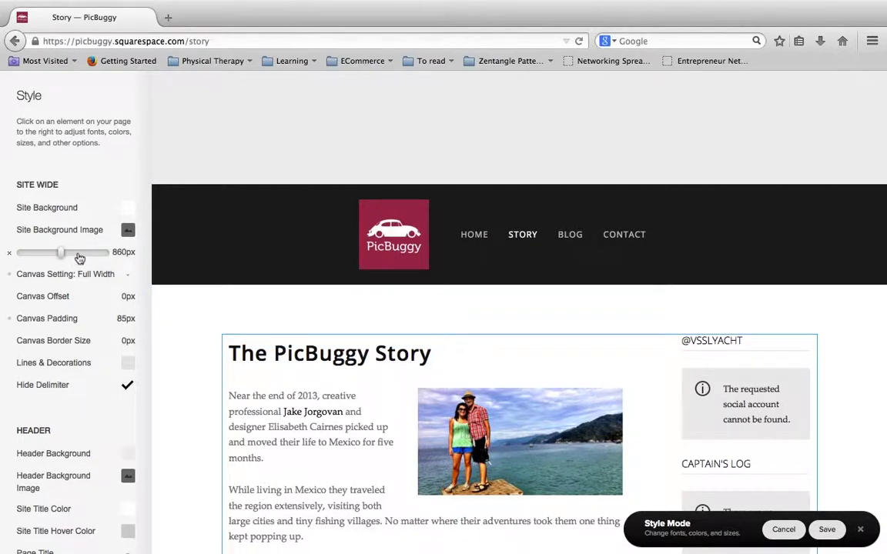